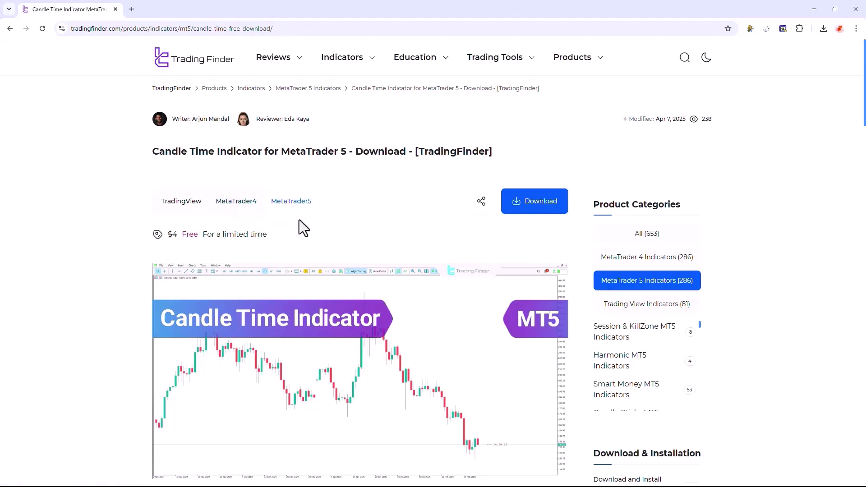
{"action": "scroll", "coordinate": [375, 206], "scroll_direction": "down", "scroll_amount": 1}
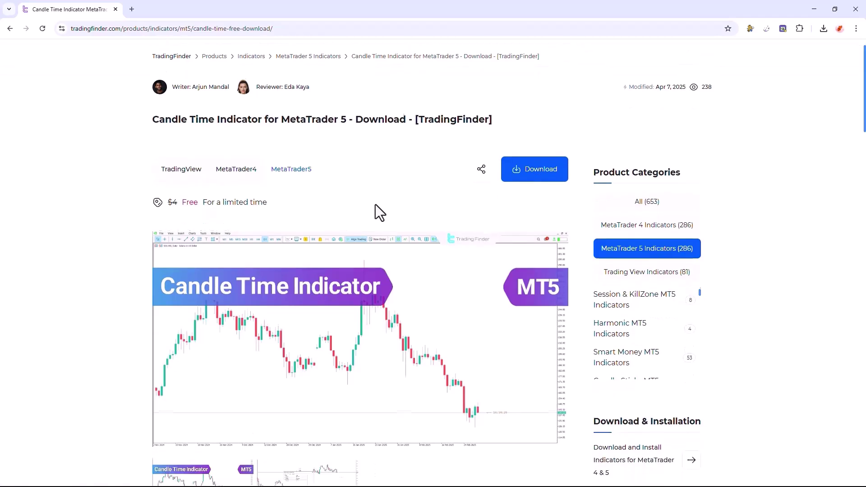
{"action": "scroll", "coordinate": [375, 204], "scroll_direction": "down", "scroll_amount": 1}
{"action": "scroll", "coordinate": [375, 205], "scroll_direction": "down", "scroll_amount": 1}
{"action": "scroll", "coordinate": [375, 205], "scroll_direction": "down", "scroll_amount": 1}
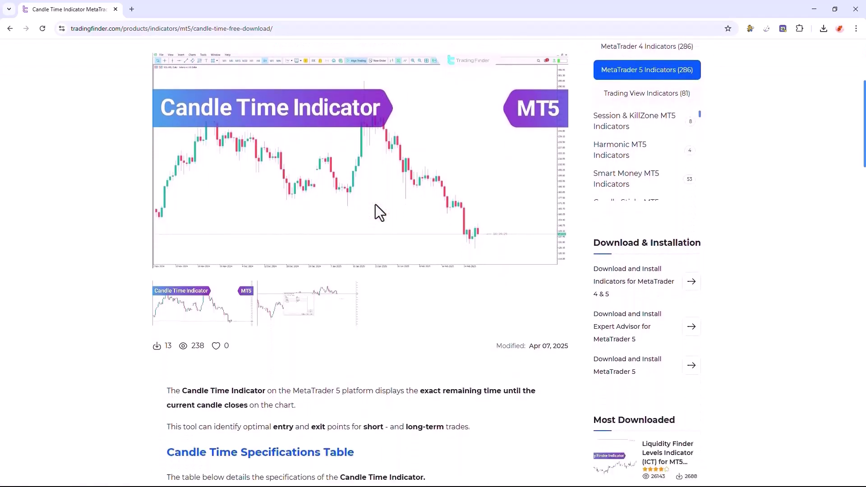
{"action": "scroll", "coordinate": [375, 205], "scroll_direction": "down", "scroll_amount": 1}
{"action": "scroll", "coordinate": [375, 204], "scroll_direction": "down", "scroll_amount": 1}
{"action": "scroll", "coordinate": [376, 205], "scroll_direction": "down", "scroll_amount": 1}
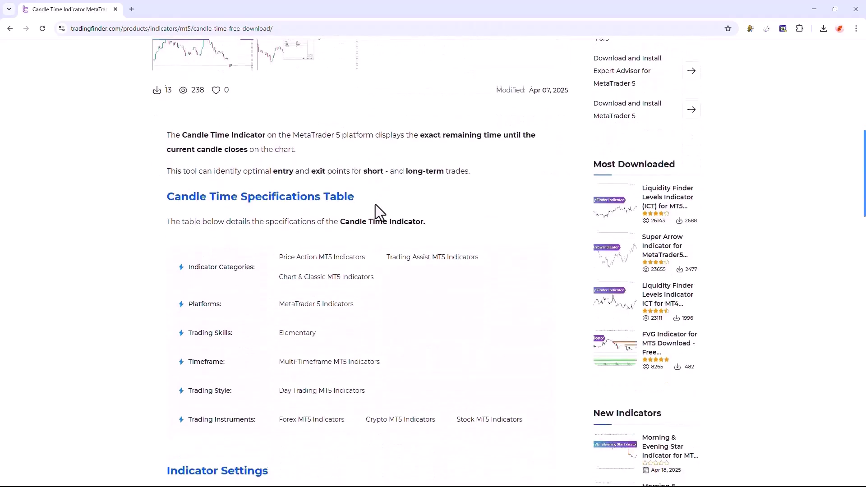
{"action": "scroll", "coordinate": [375, 204], "scroll_direction": "down", "scroll_amount": 1}
{"action": "scroll", "coordinate": [375, 204], "scroll_direction": "down", "scroll_amount": 1}
{"action": "scroll", "coordinate": [375, 205], "scroll_direction": "down", "scroll_amount": 1}
{"action": "scroll", "coordinate": [375, 205], "scroll_direction": "up", "scroll_amount": 1}
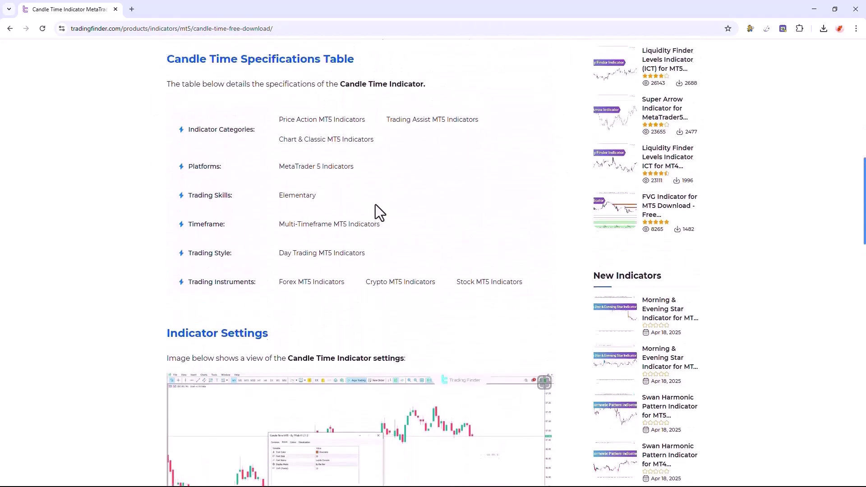
{"action": "scroll", "coordinate": [376, 205], "scroll_direction": "up", "scroll_amount": 1}
{"action": "scroll", "coordinate": [376, 205], "scroll_direction": "up", "scroll_amount": 1}
{"action": "scroll", "coordinate": [375, 204], "scroll_direction": "up", "scroll_amount": 2}
{"action": "scroll", "coordinate": [375, 205], "scroll_direction": "up", "scroll_amount": 1}
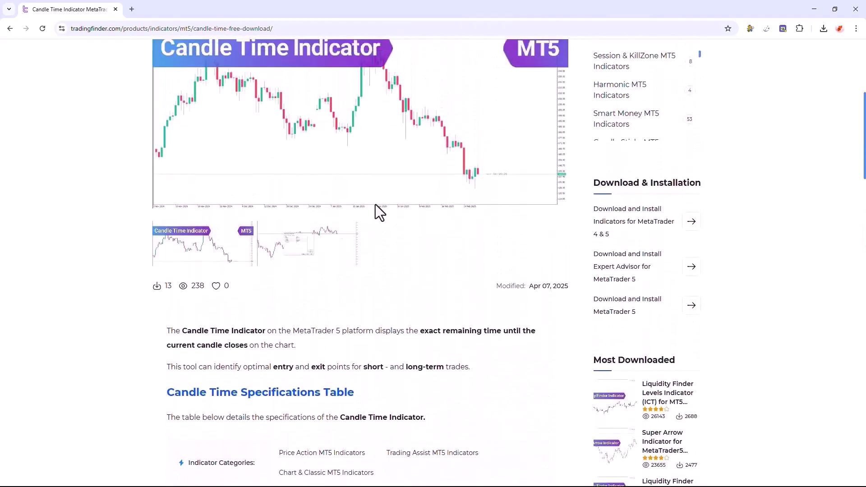
{"action": "scroll", "coordinate": [375, 205], "scroll_direction": "up", "scroll_amount": 2}
{"action": "scroll", "coordinate": [373, 203], "scroll_direction": "up", "scroll_amount": 1}
{"action": "scroll", "coordinate": [373, 203], "scroll_direction": "up", "scroll_amount": 1}
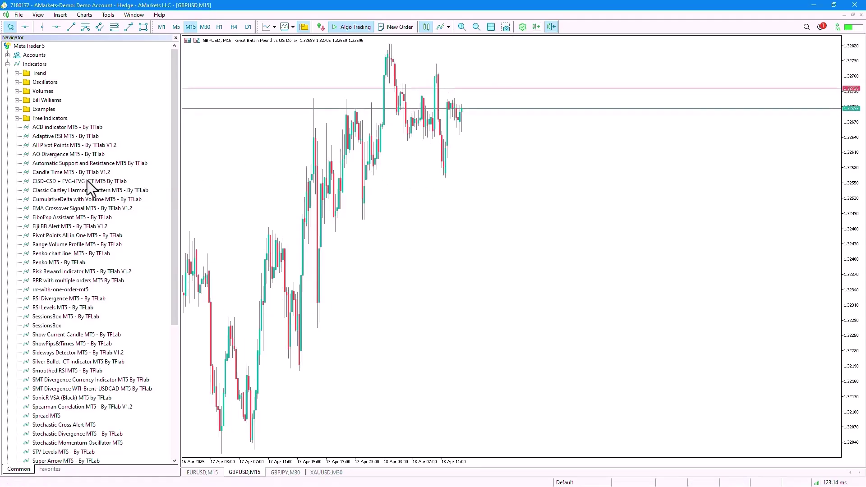
- Attach Candle Time MT5 to the GBPUSD M15 chart with default settings, then zoom in
{"action": "left_click_drag", "start_coordinate": [53, 175], "coordinate": [359, 224]}
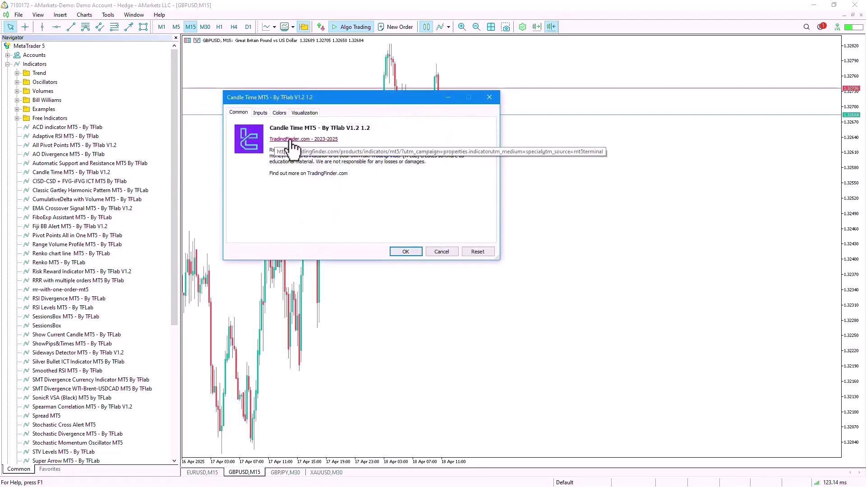
{"action": "left_click", "coordinate": [400, 250]}
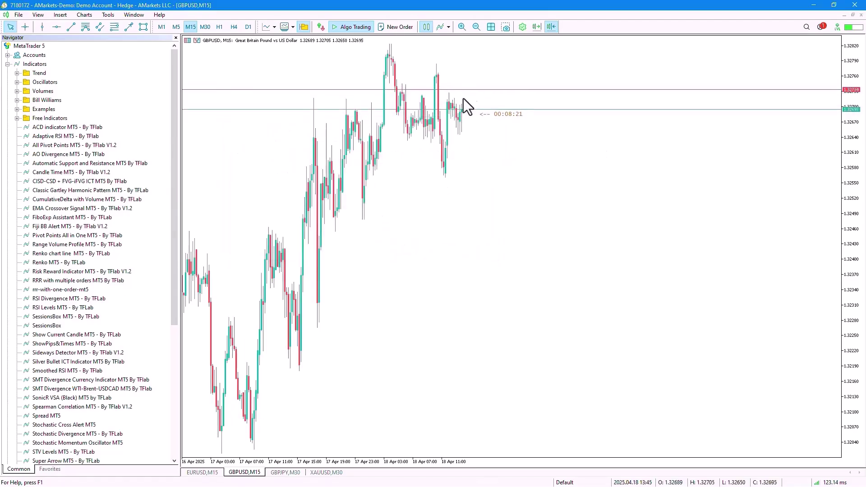
{"action": "left_click", "coordinate": [462, 27]}
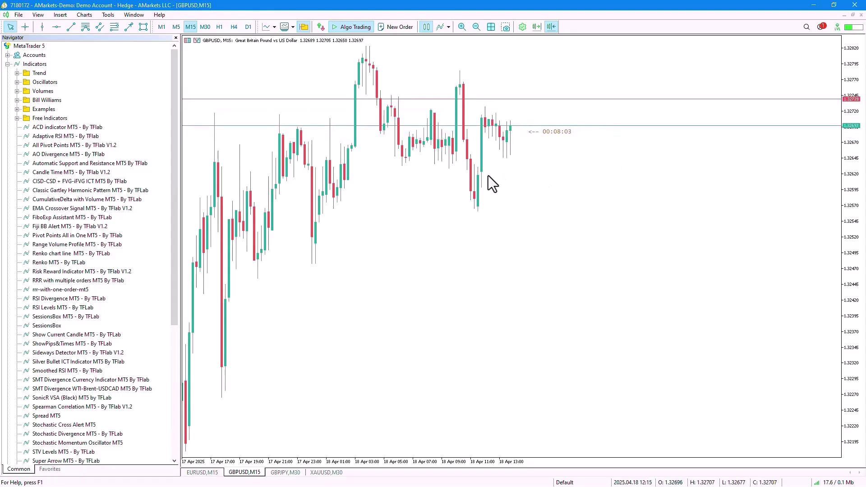
{"action": "right_click", "coordinate": [437, 190]}
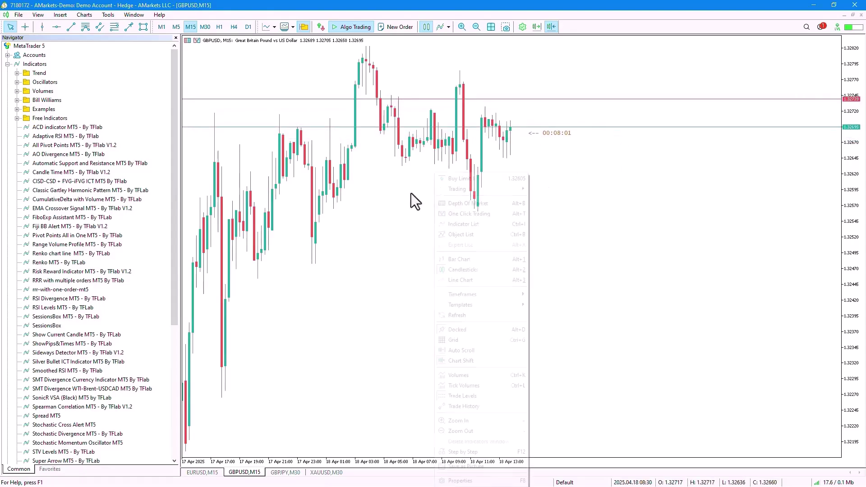
{"action": "left_click", "coordinate": [460, 226]}
{"action": "double_click", "coordinate": [364, 130]}
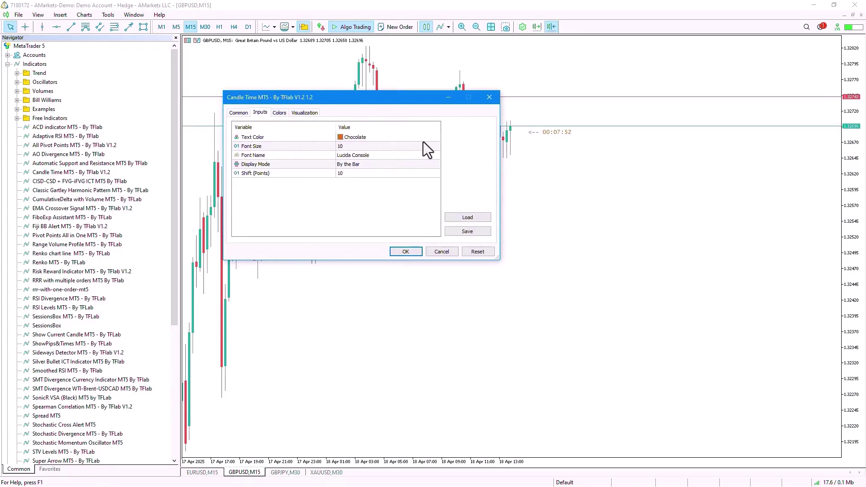
{"action": "left_click", "coordinate": [338, 136]}
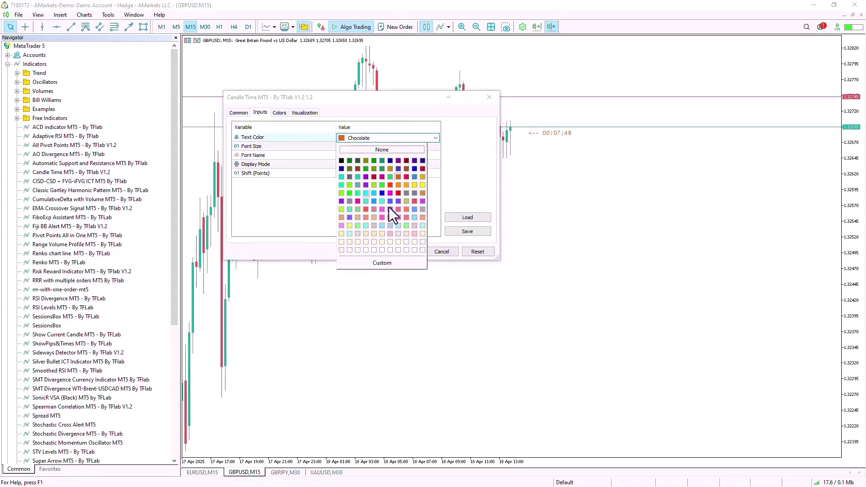
{"action": "left_click", "coordinate": [312, 190]}
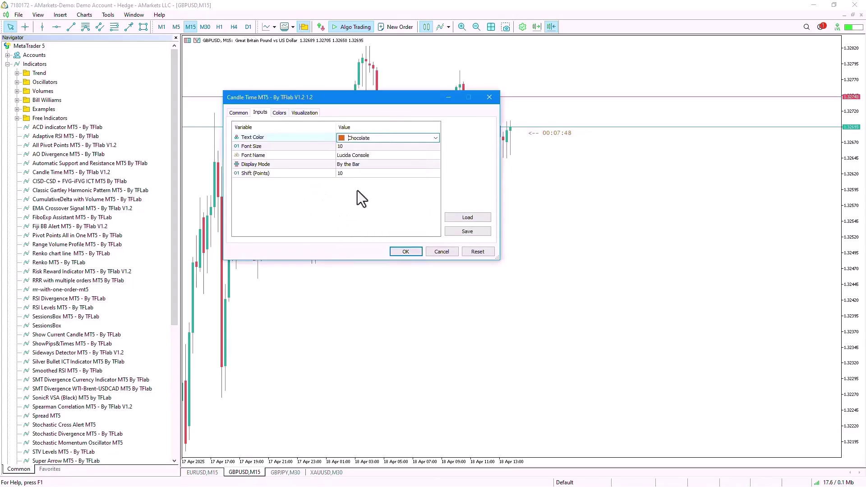
{"action": "left_click", "coordinate": [365, 149]}
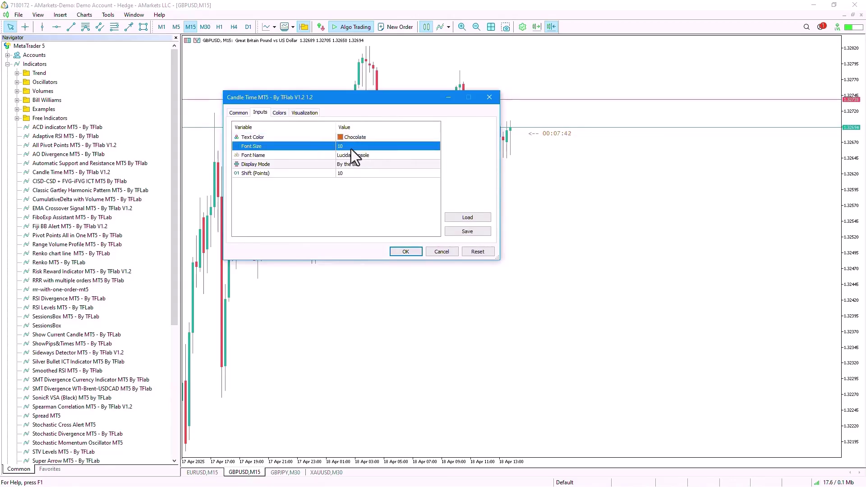
{"action": "left_click", "coordinate": [350, 148]}
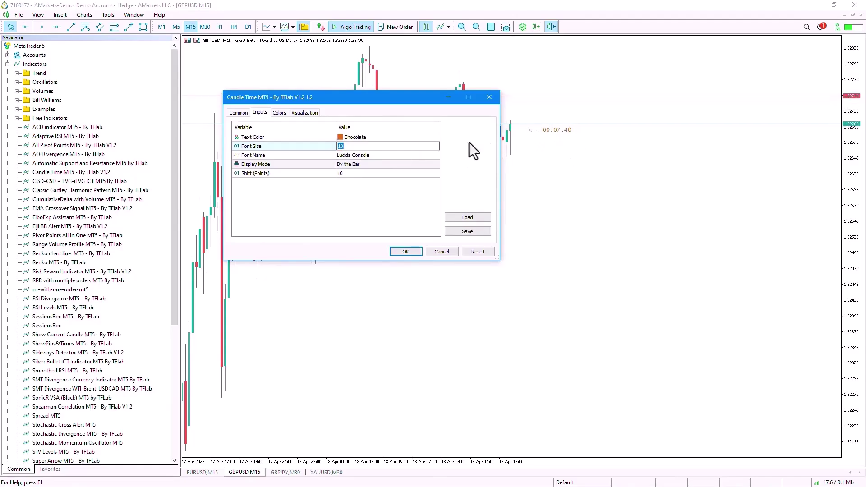
{"action": "key", "text": "Return"}
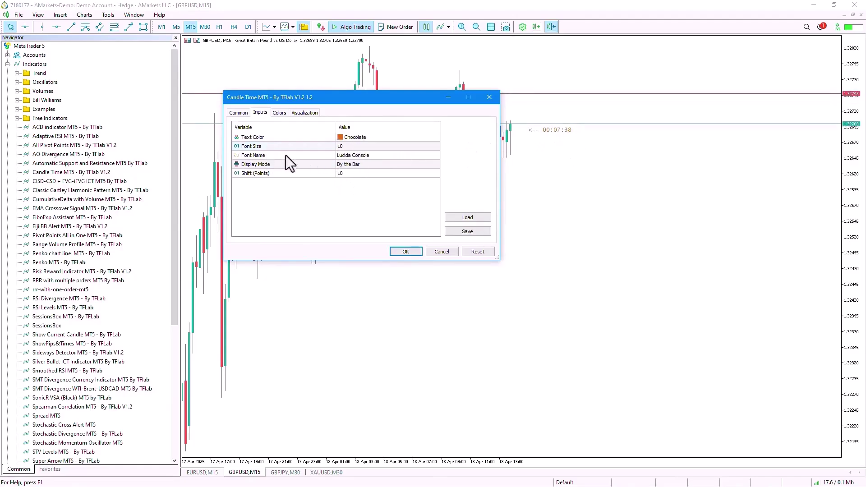
{"action": "left_click", "coordinate": [373, 158]}
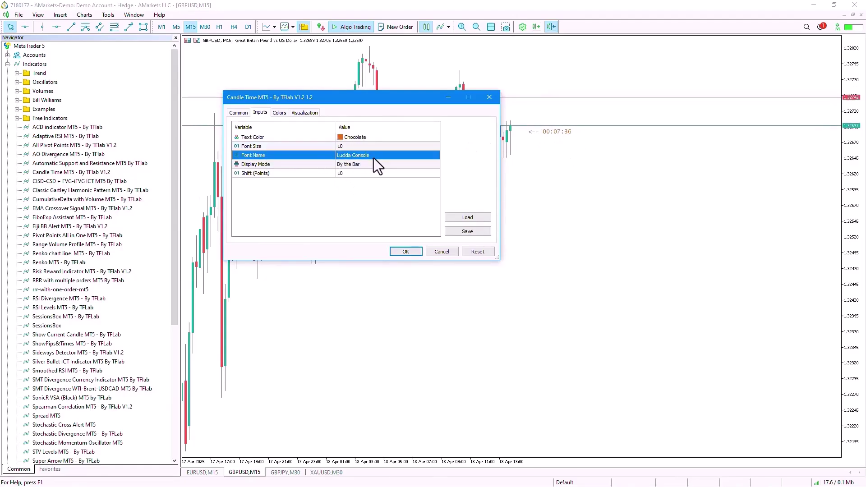
{"action": "left_click", "coordinate": [370, 165]}
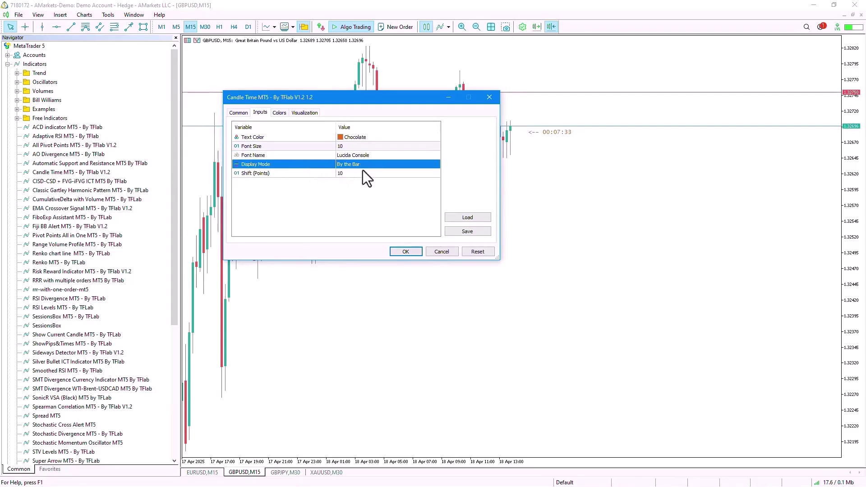
{"action": "left_click", "coordinate": [356, 166]}
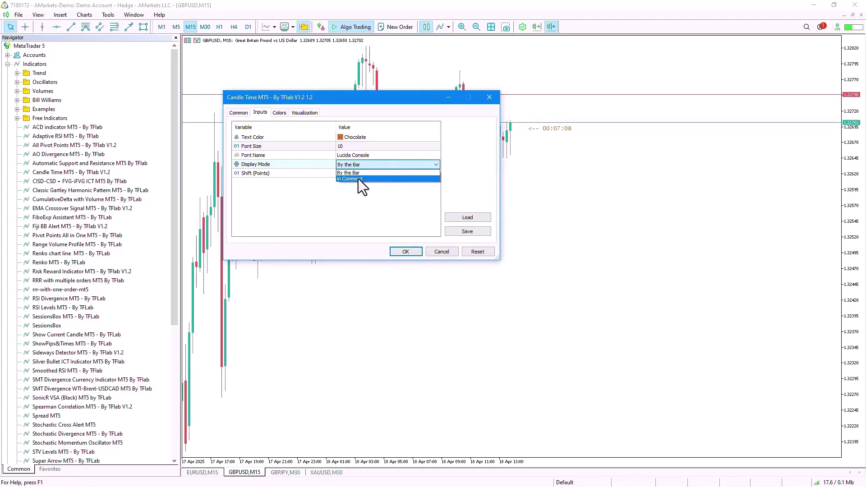
{"action": "left_click", "coordinate": [366, 191]}
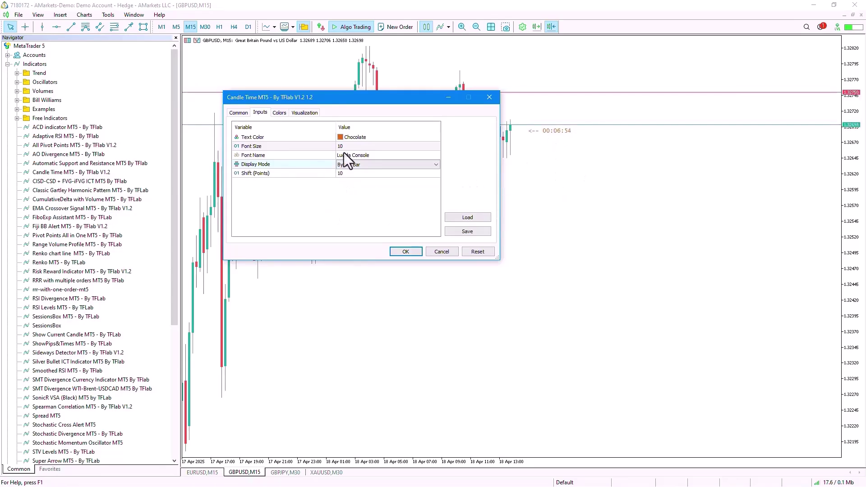
- Apply Blue text colour, Font Size 30 and Shift 50 points, then close the Indicators list
{"action": "left_click", "coordinate": [343, 139]}
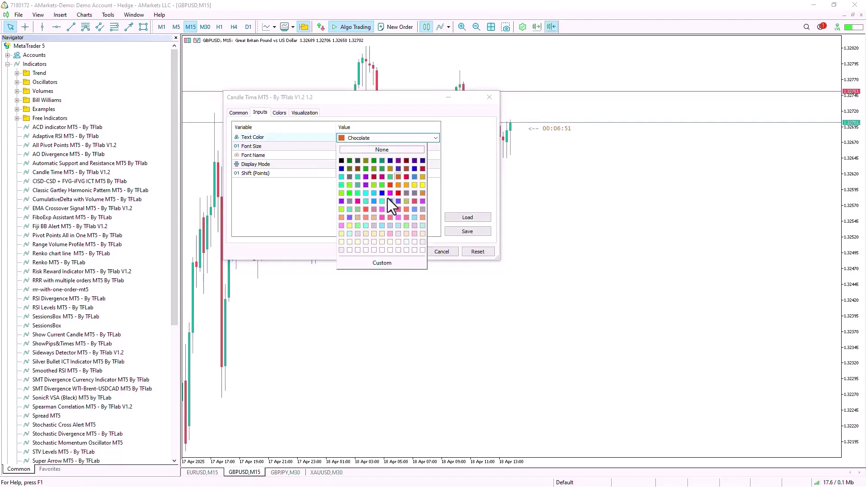
{"action": "left_click", "coordinate": [382, 193]}
{"action": "left_click", "coordinate": [358, 146]}
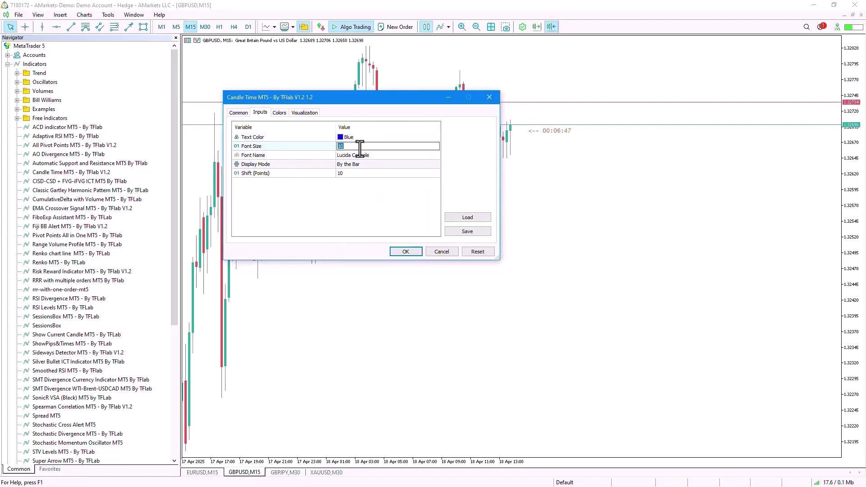
{"action": "type", "text": "30"}
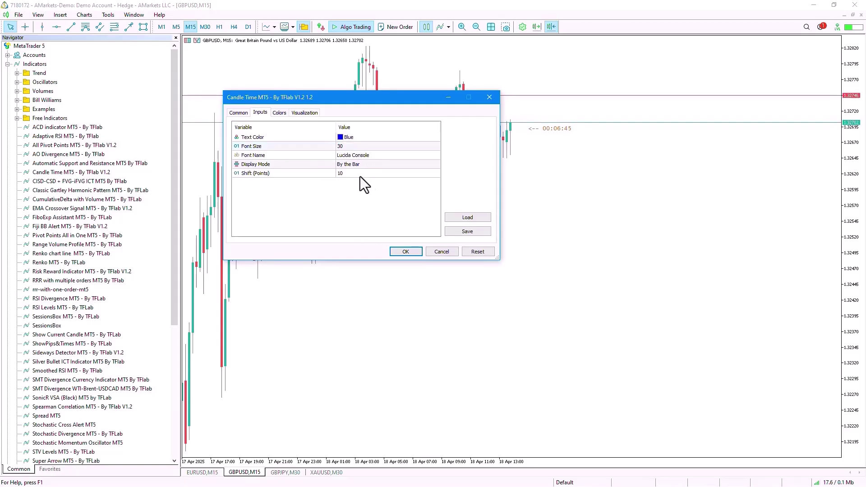
{"action": "left_click", "coordinate": [360, 174]}
{"action": "type", "text": "50"}
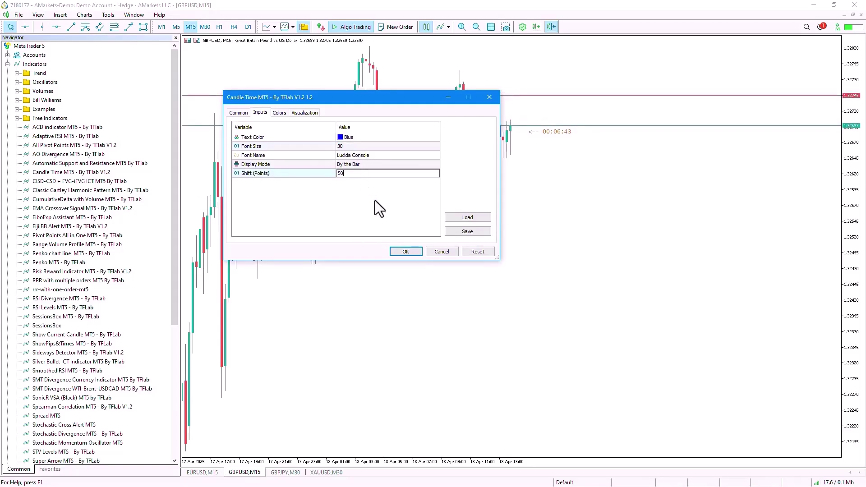
{"action": "left_click", "coordinate": [408, 256]}
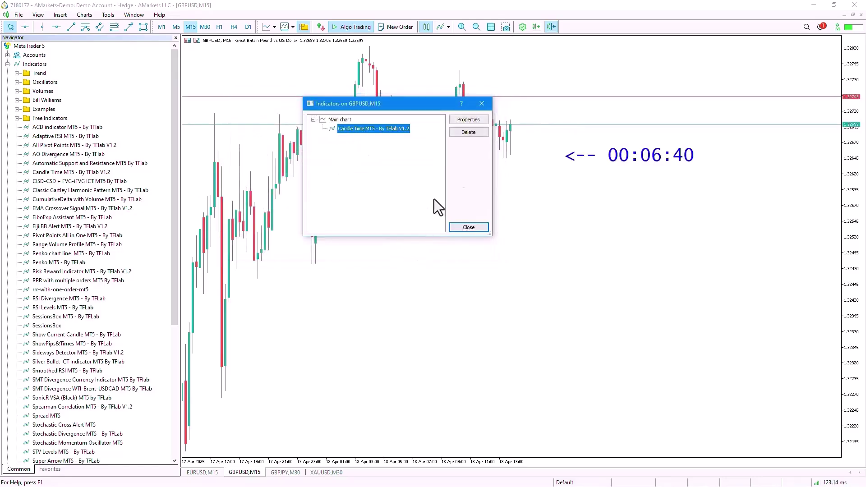
{"action": "left_click", "coordinate": [481, 103]}
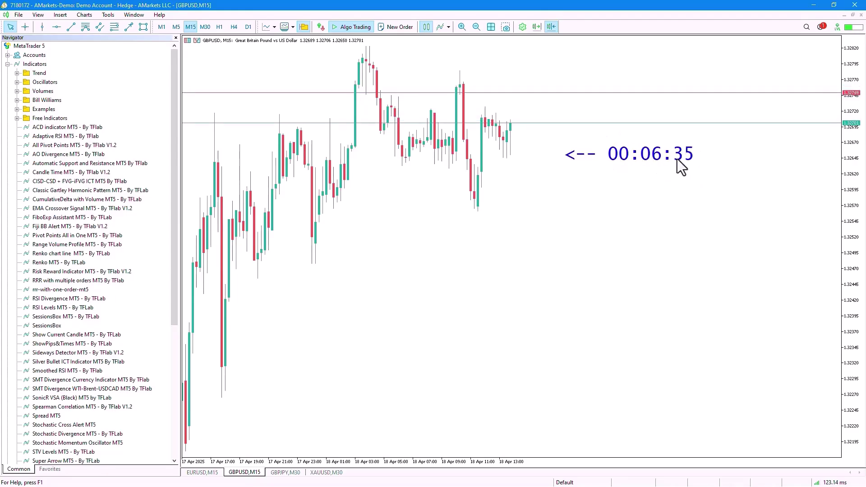
{"action": "right_click", "coordinate": [379, 211]}
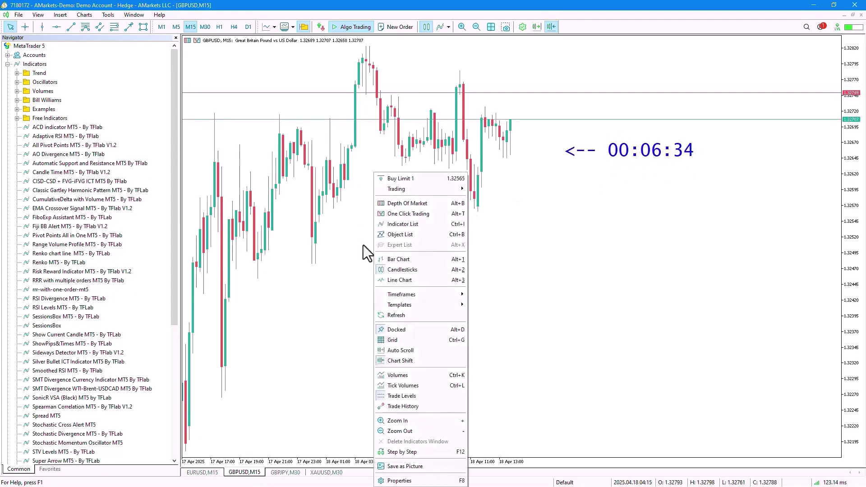
{"action": "left_click", "coordinate": [419, 224]}
{"action": "double_click", "coordinate": [356, 128]}
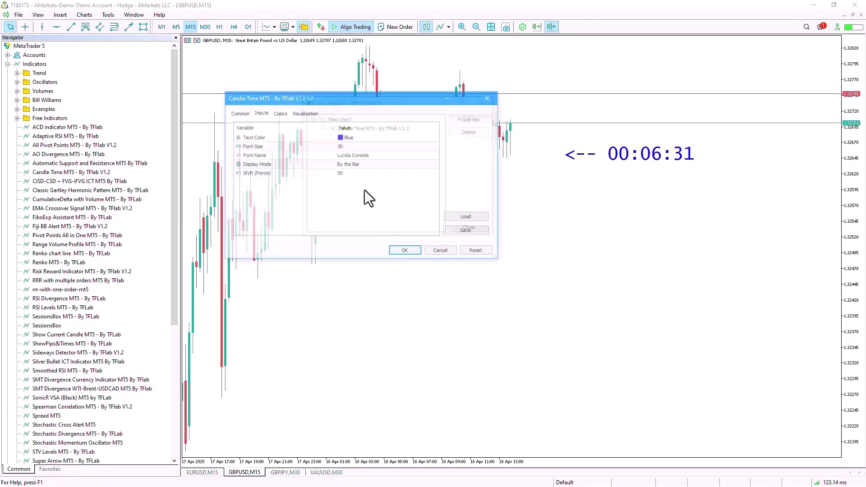
{"action": "left_click", "coordinate": [364, 166]}
{"action": "left_click", "coordinate": [366, 164]}
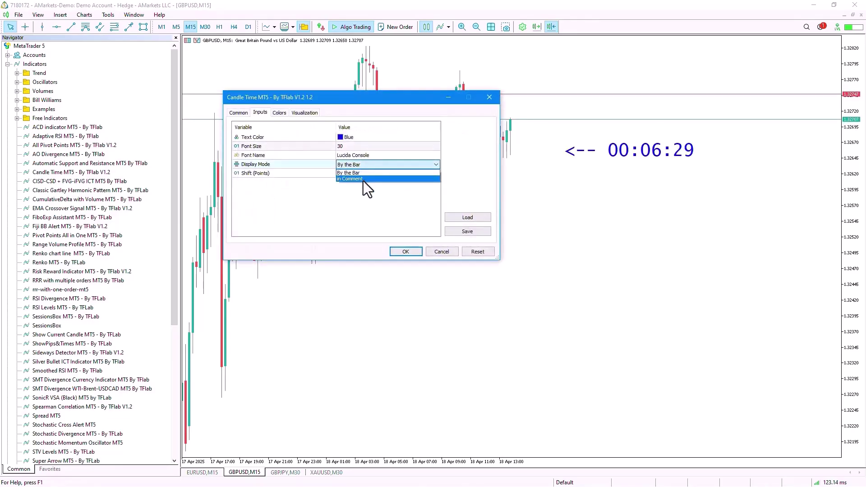
{"action": "left_click", "coordinate": [367, 178]}
{"action": "left_click", "coordinate": [405, 251]}
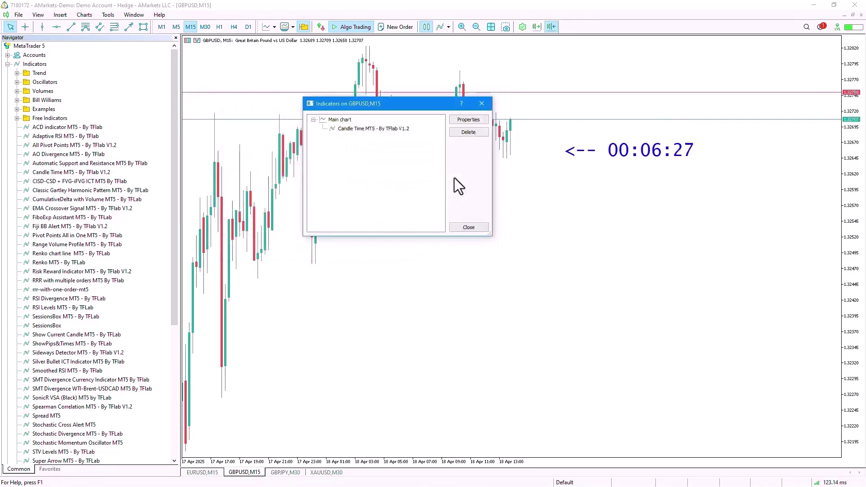
{"action": "left_click", "coordinate": [485, 99]}
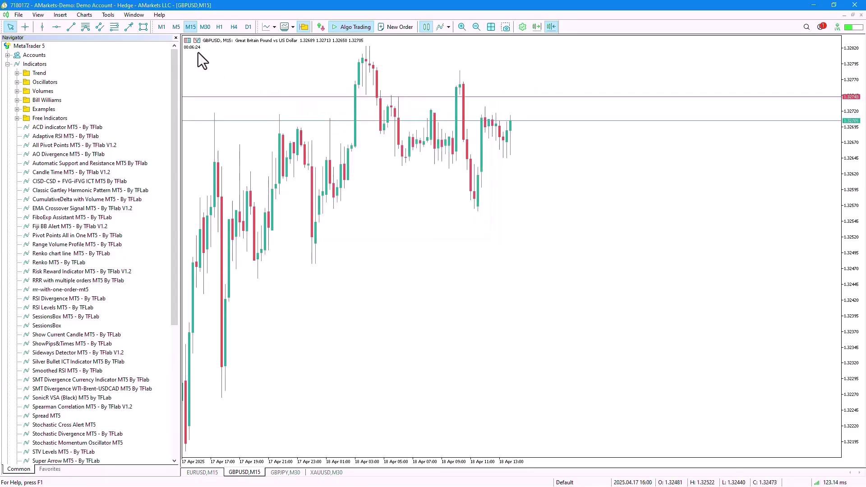
{"action": "right_click", "coordinate": [414, 167]}
{"action": "left_click", "coordinate": [477, 219]}
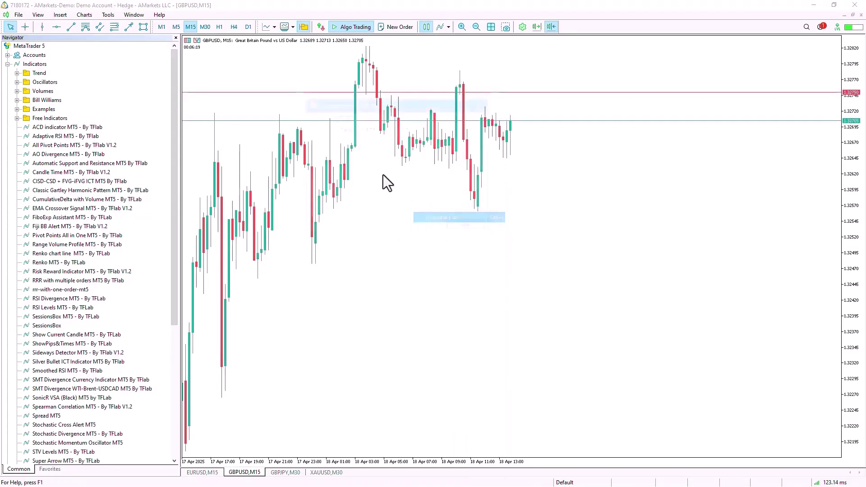
{"action": "double_click", "coordinate": [370, 131]}
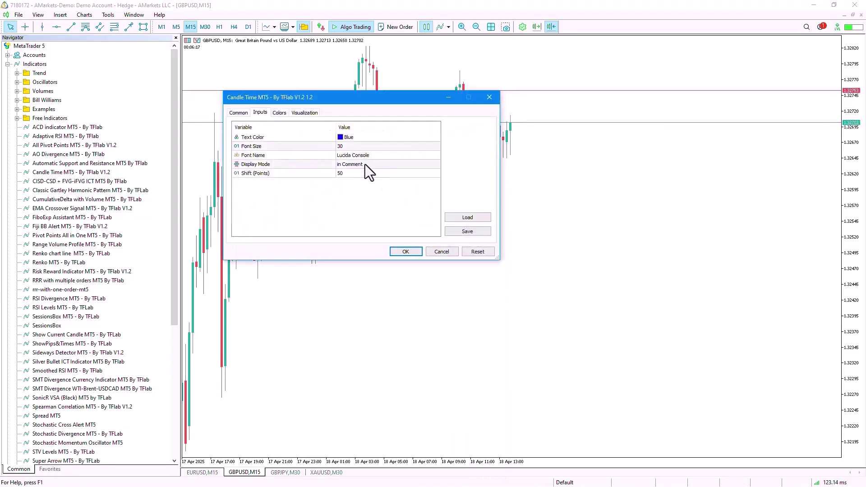
{"action": "left_click", "coordinate": [365, 166]}
{"action": "left_click", "coordinate": [361, 166]}
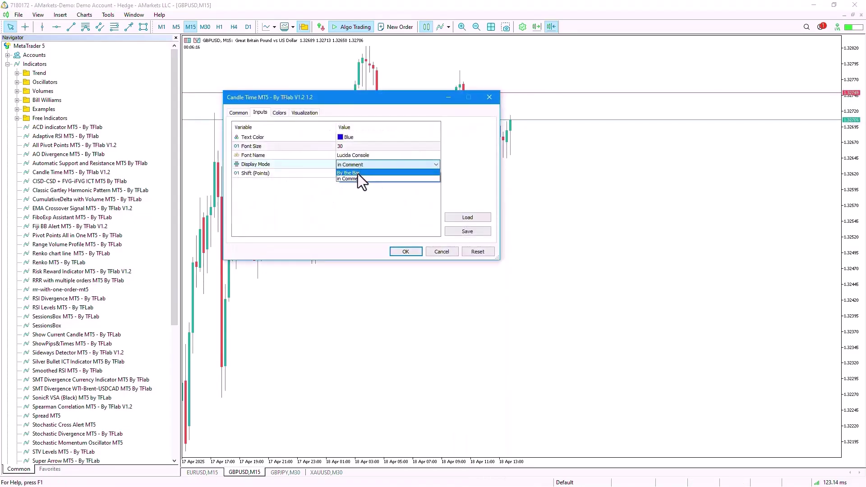
{"action": "left_click", "coordinate": [405, 251]}
{"action": "left_click", "coordinate": [481, 104]}
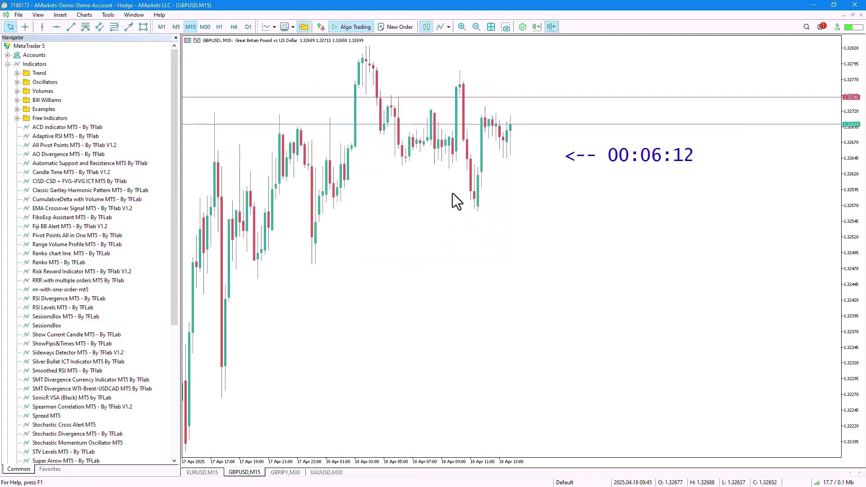